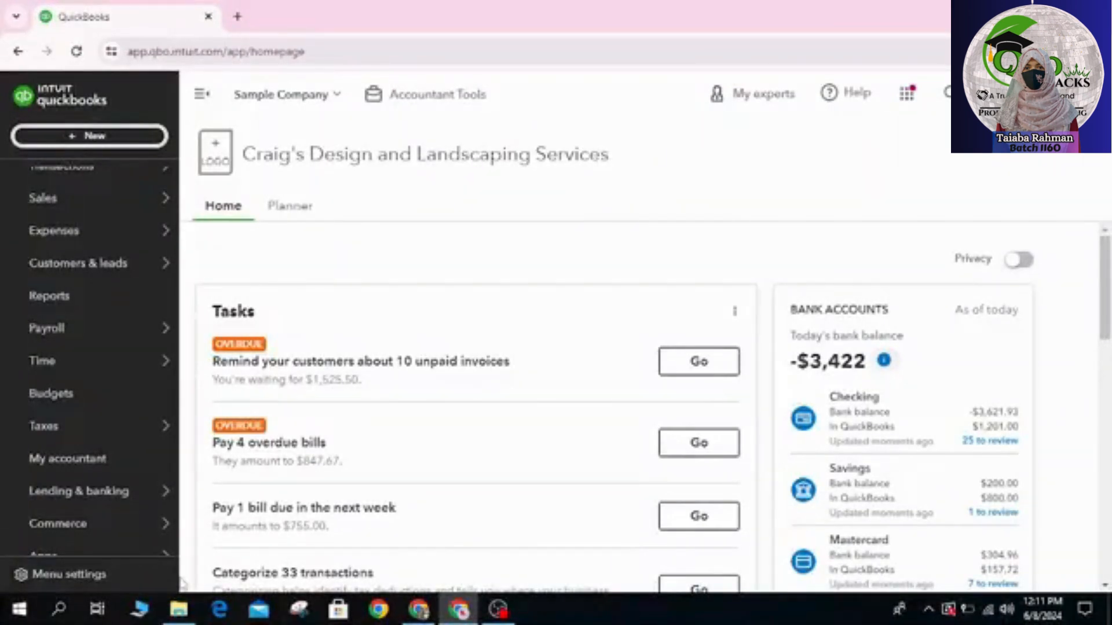
Step: Open the Sales tax page from the Taxes section
scroll(87, 467, "down", 1)
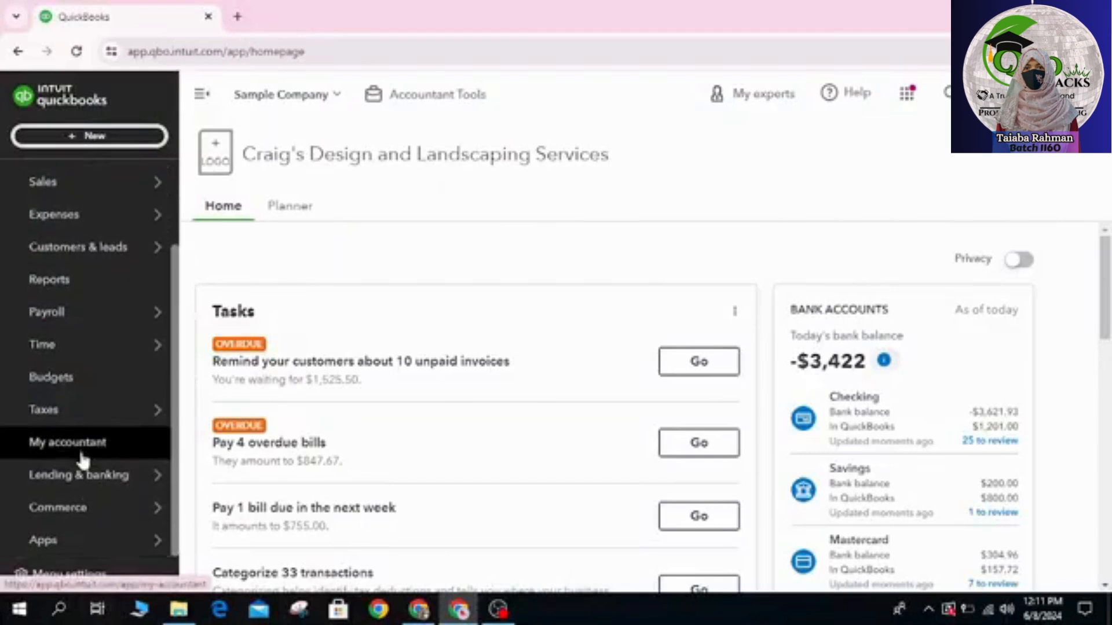
mouse_move(120, 396)
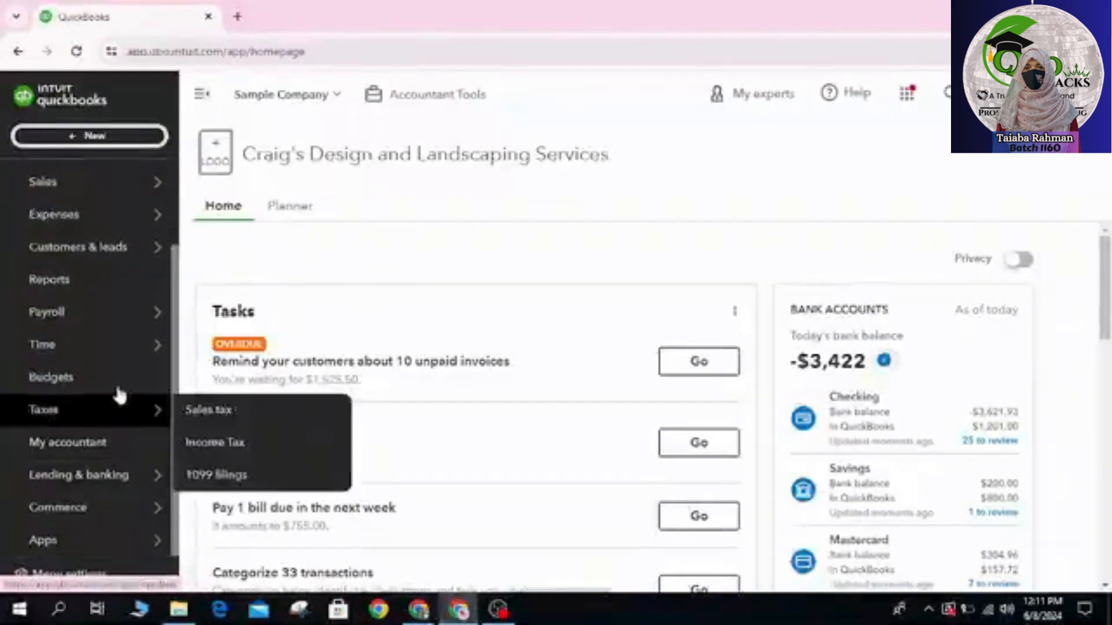
left_click(191, 409)
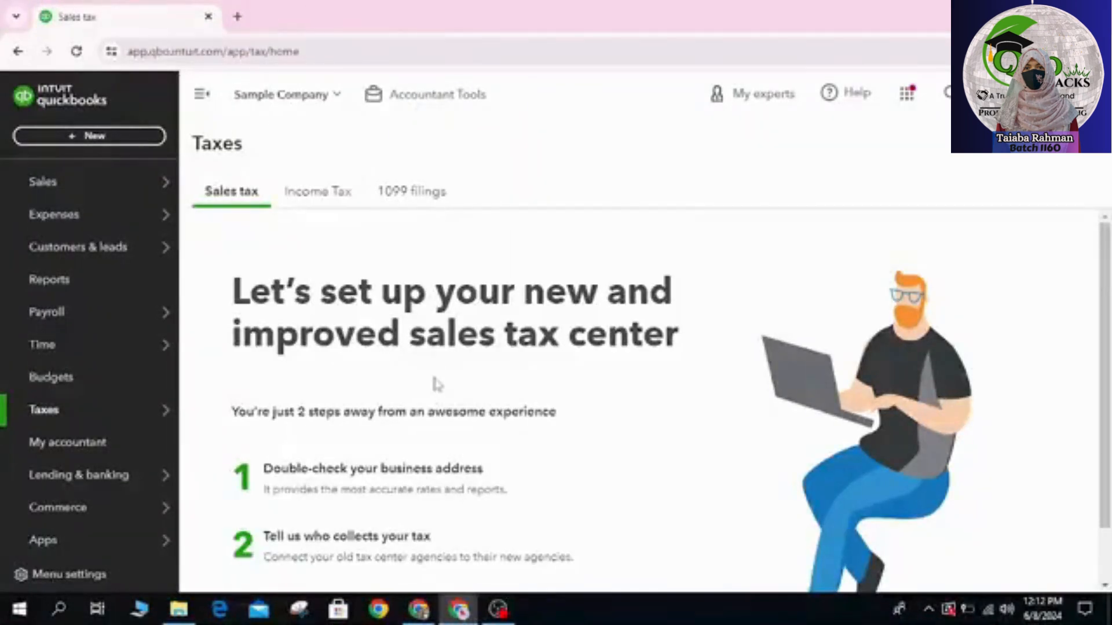
Step: Start the sales tax center setup and accept the business address as shown
scroll(436, 384, "down", 1)
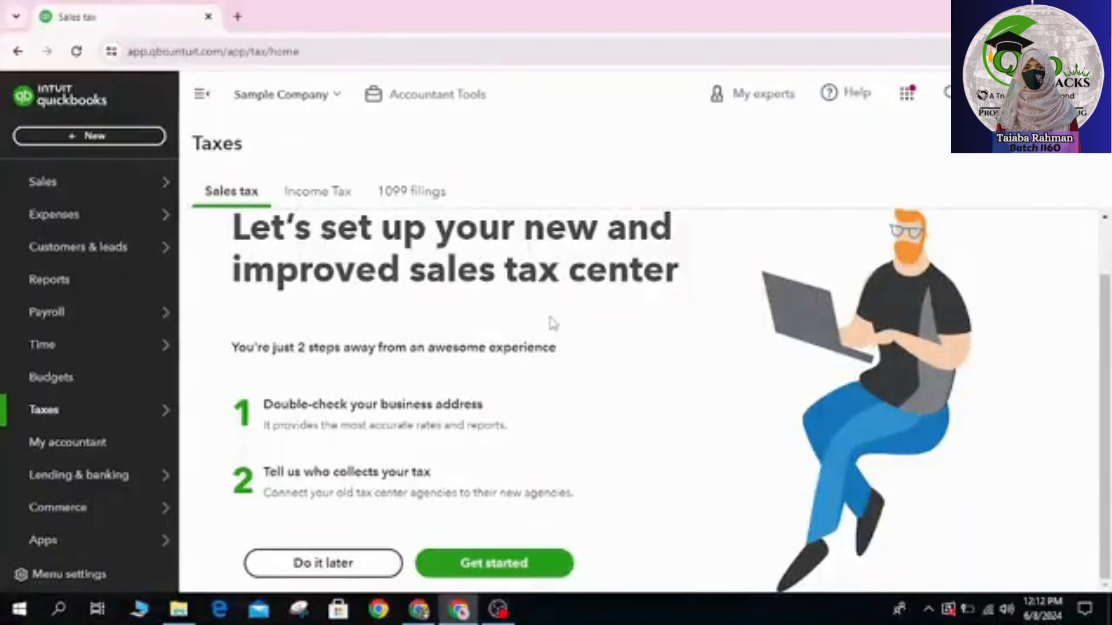
left_click(489, 573)
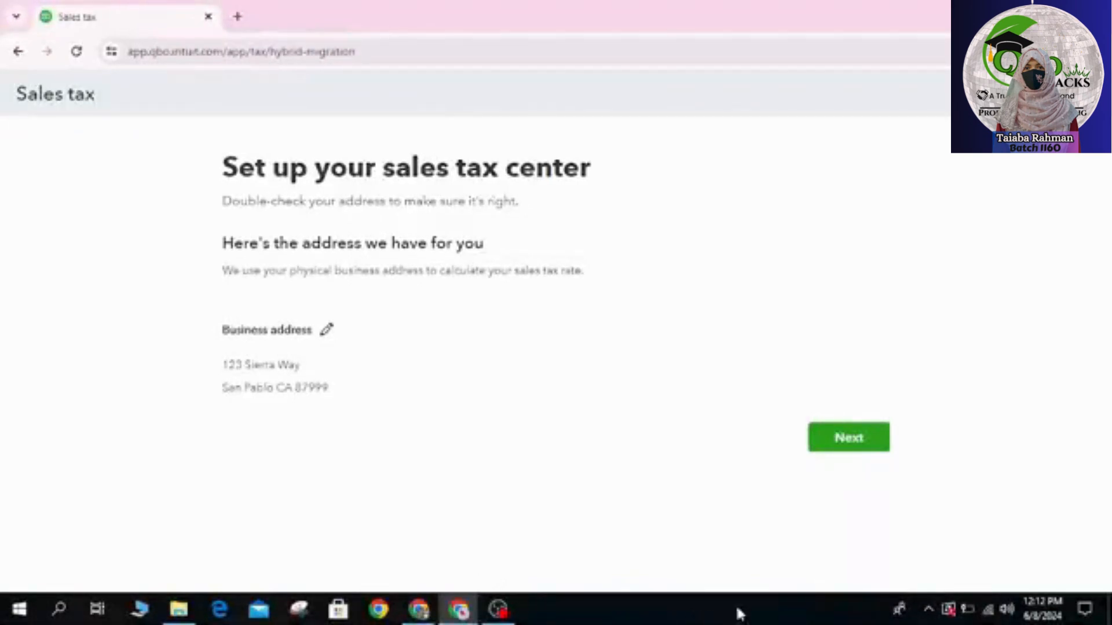
left_click(846, 440)
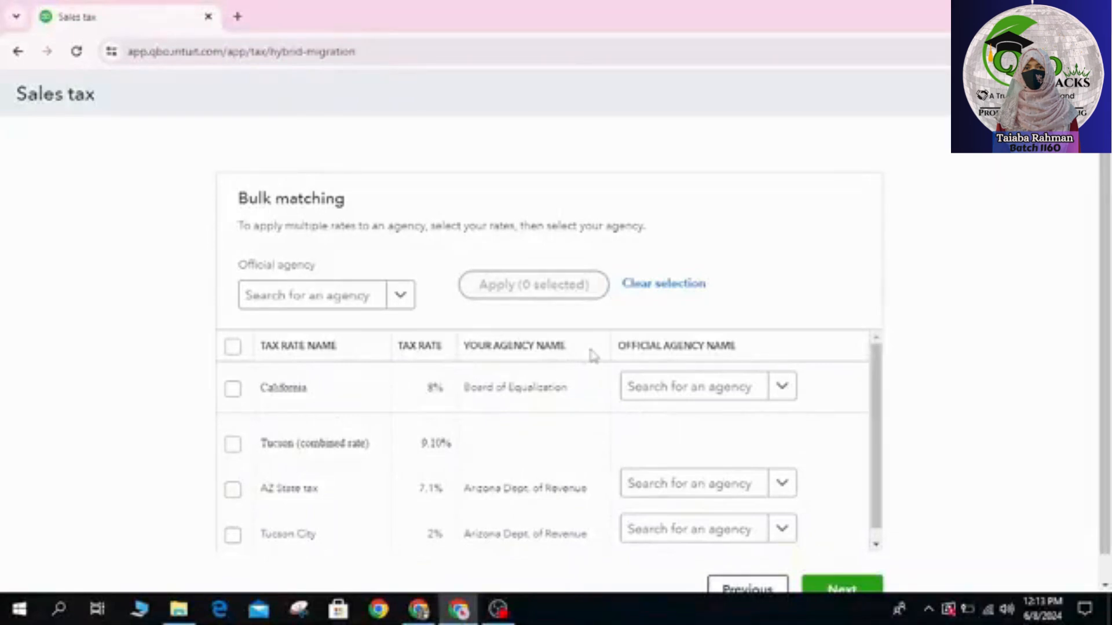
Step: Match California to Alabama Department Of Revenue and AZ State tax to Colorado Department Of Revenue as official agencies
left_click(794, 387)
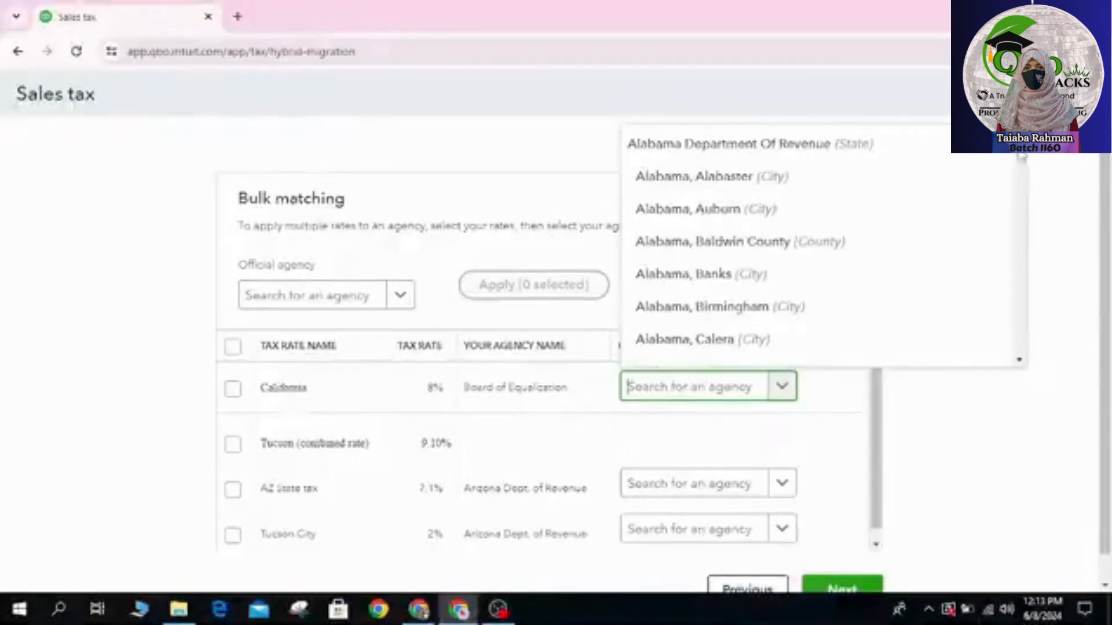
left_click(844, 158)
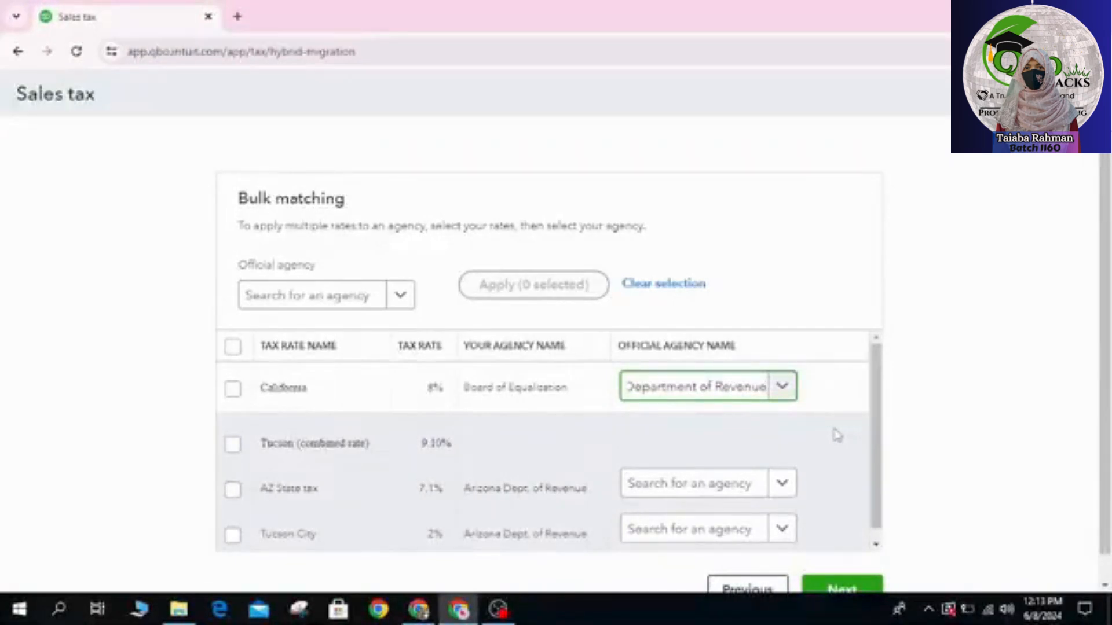
left_click(781, 485)
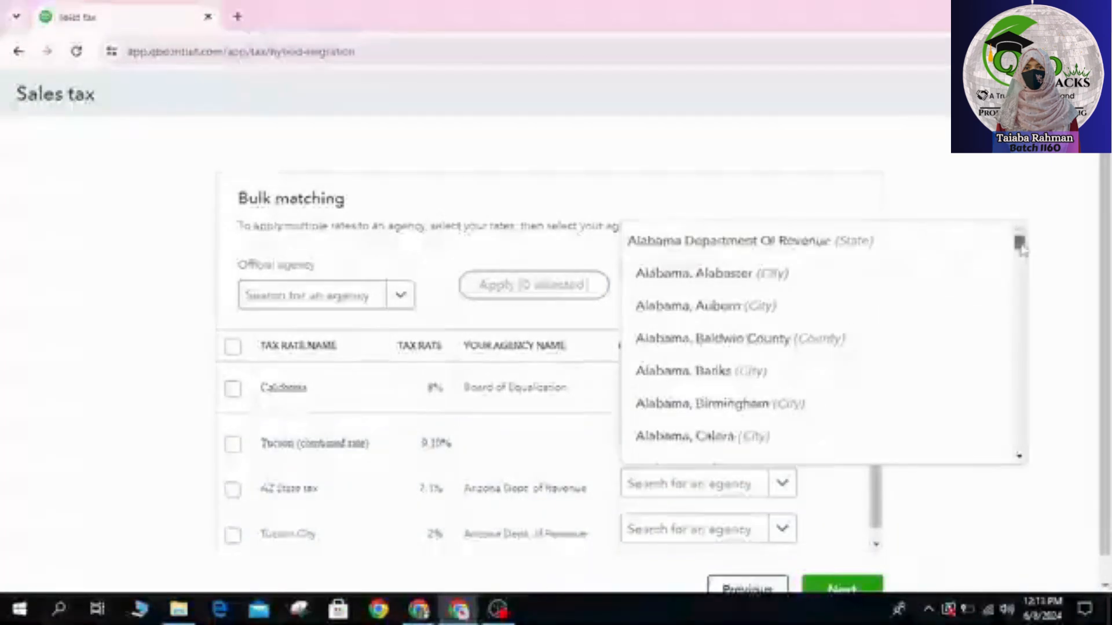
left_click_drag(1019, 242, 1019, 326)
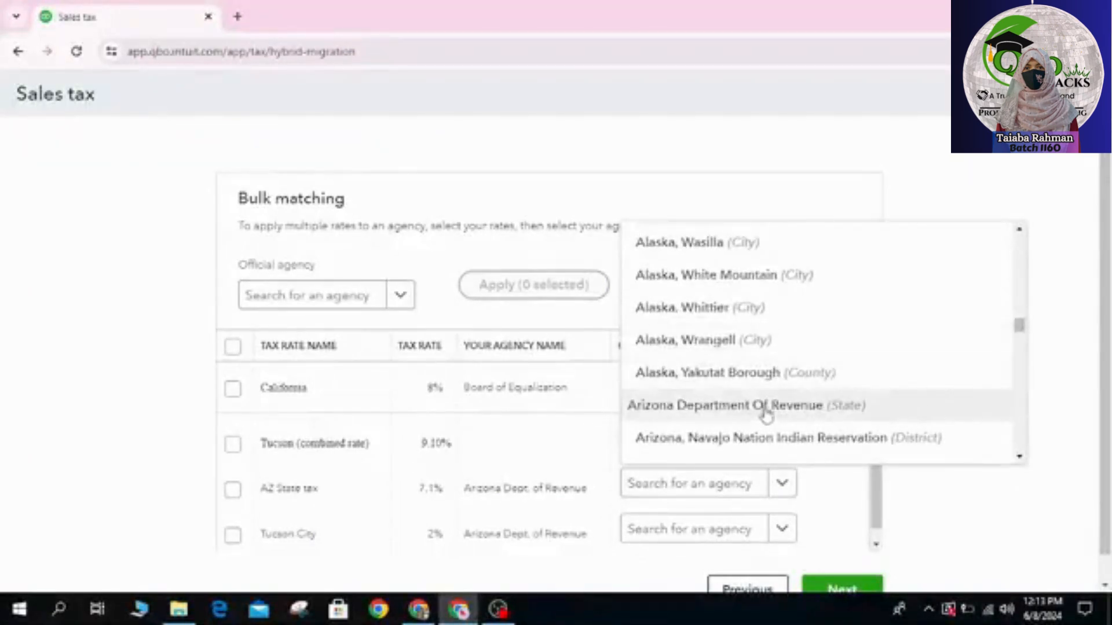
left_click_drag(1020, 328, 1021, 331)
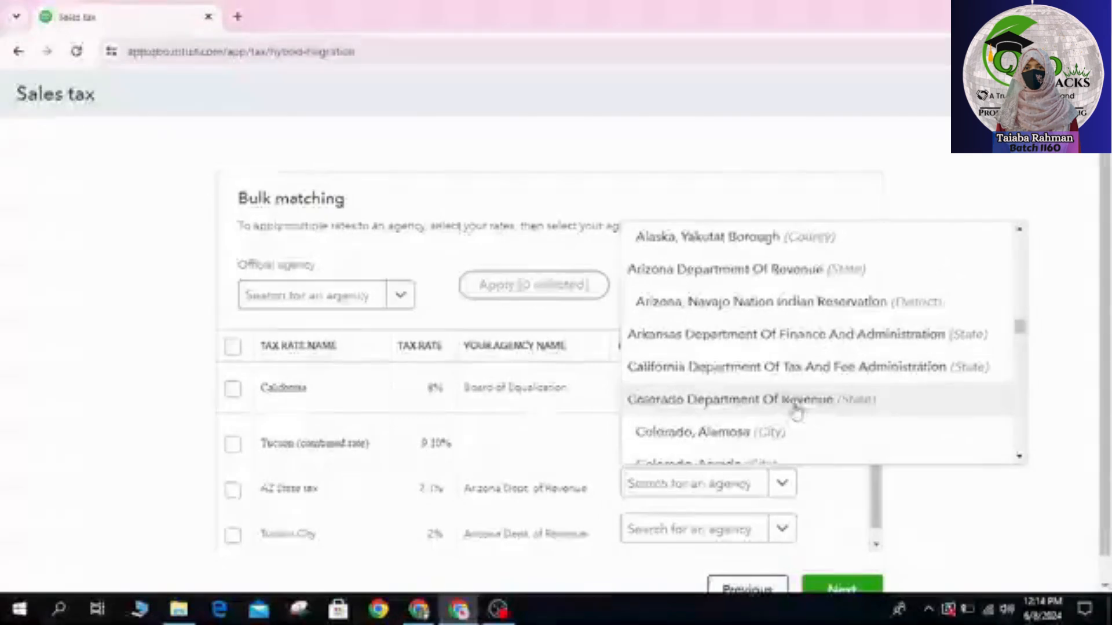
left_click(828, 411)
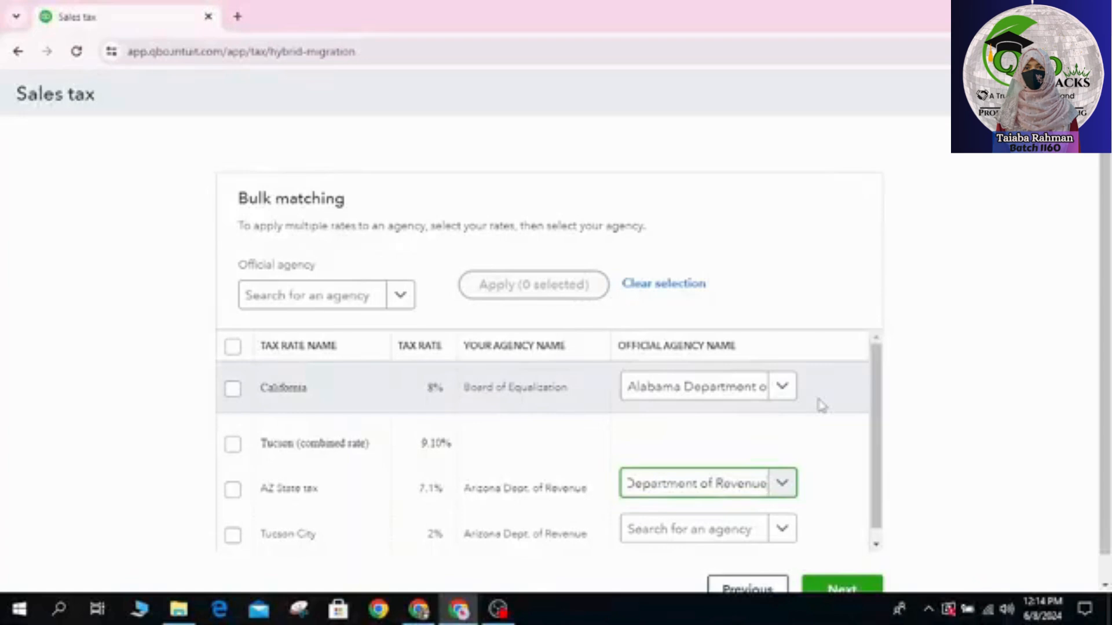
Step: Match the Tucson City rate to the official agency Colorado, Central City
scroll(739, 530, "down", 1)
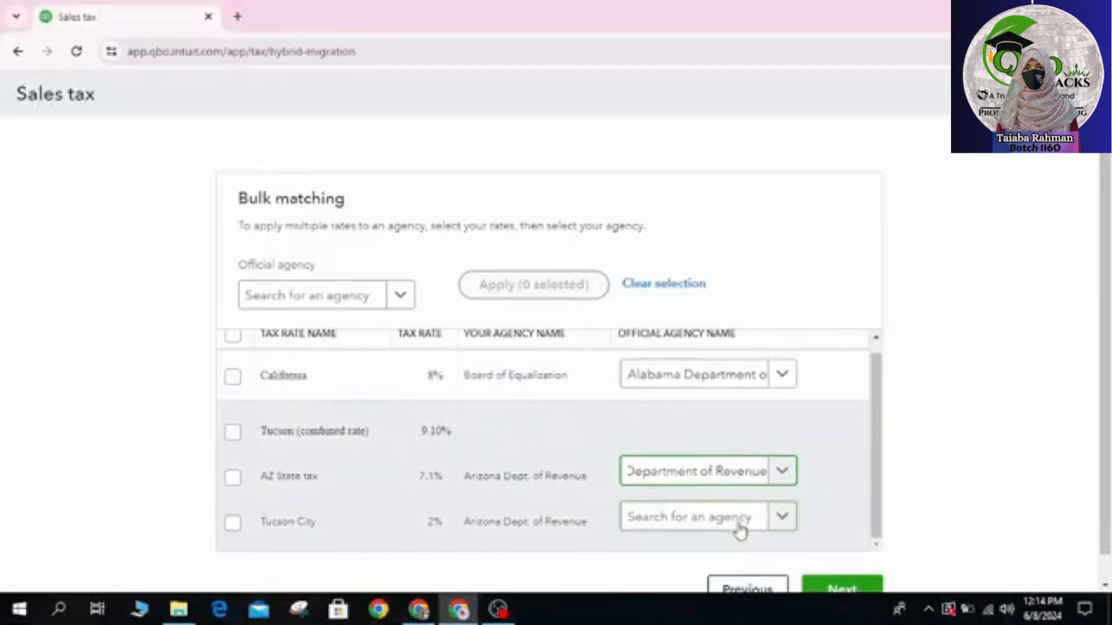
left_click(783, 521)
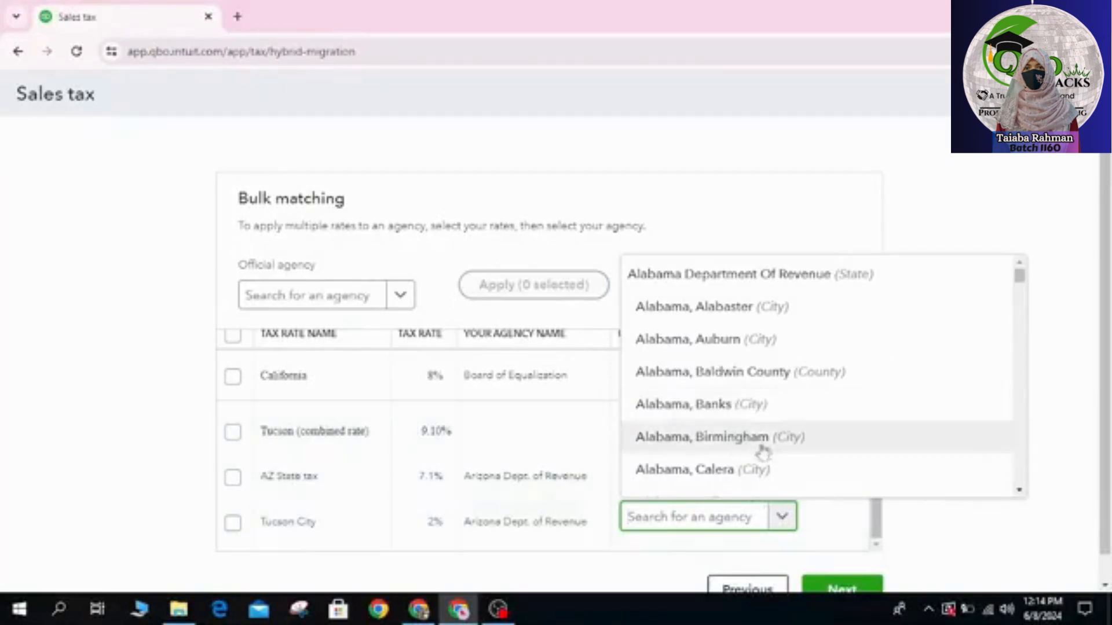
left_click_drag(1019, 277, 1032, 383)
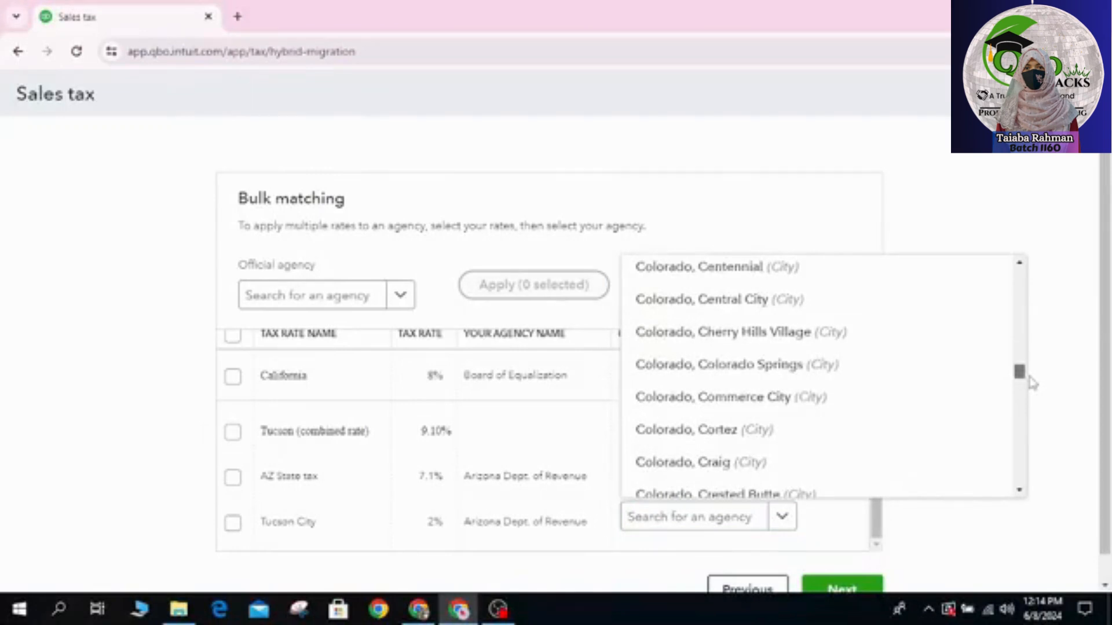
left_click(785, 317)
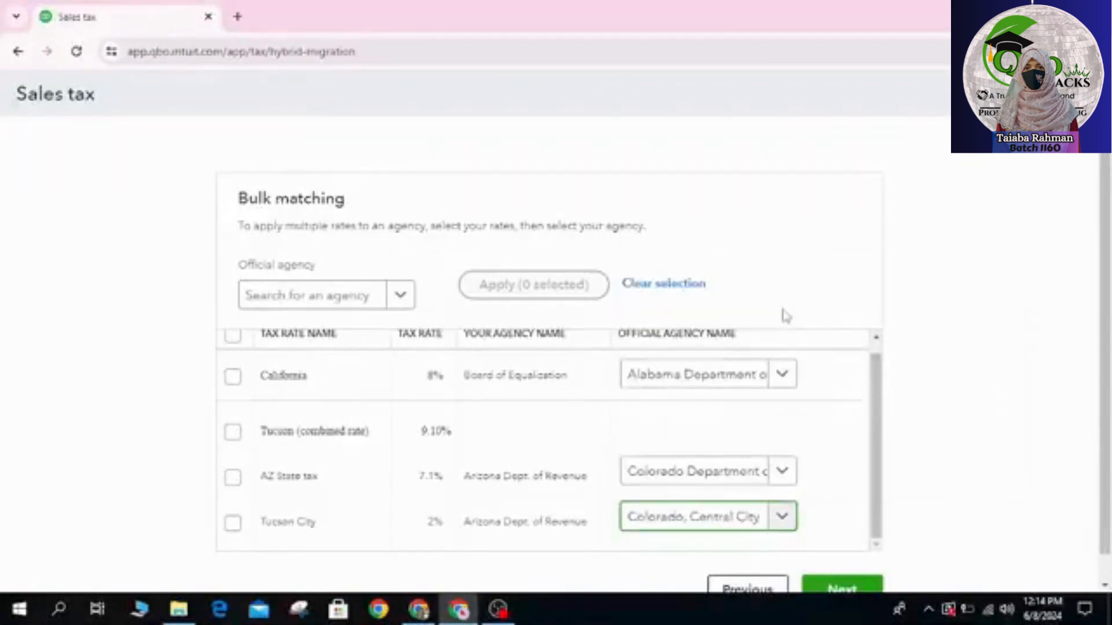
Step: Proceed to the rate review and save the matched rates
scroll(829, 490, "down", 1)
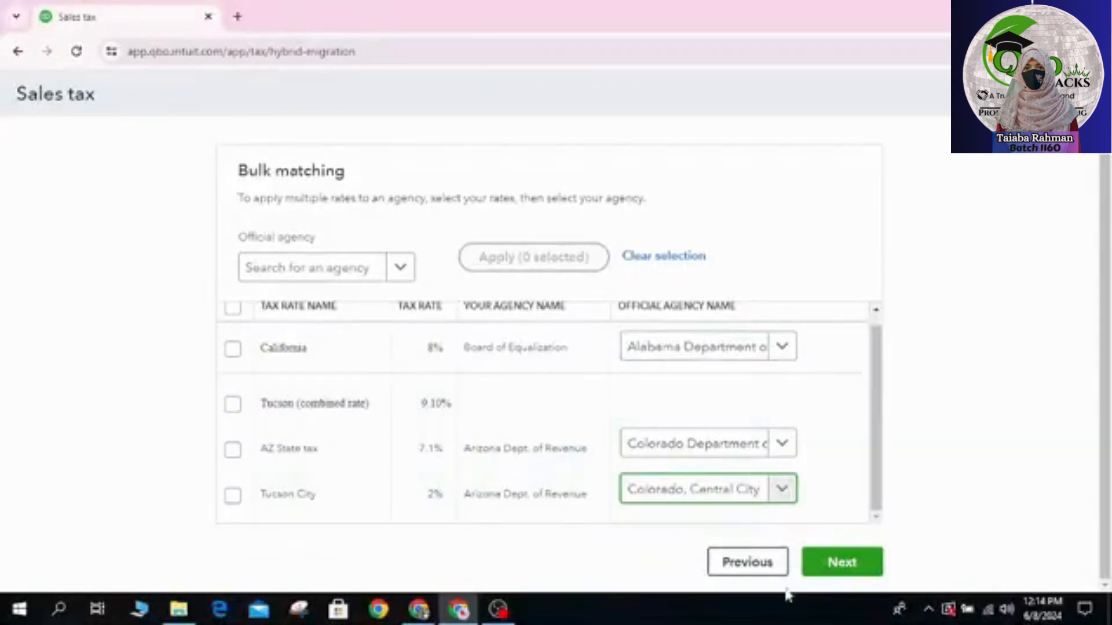
left_click(855, 570)
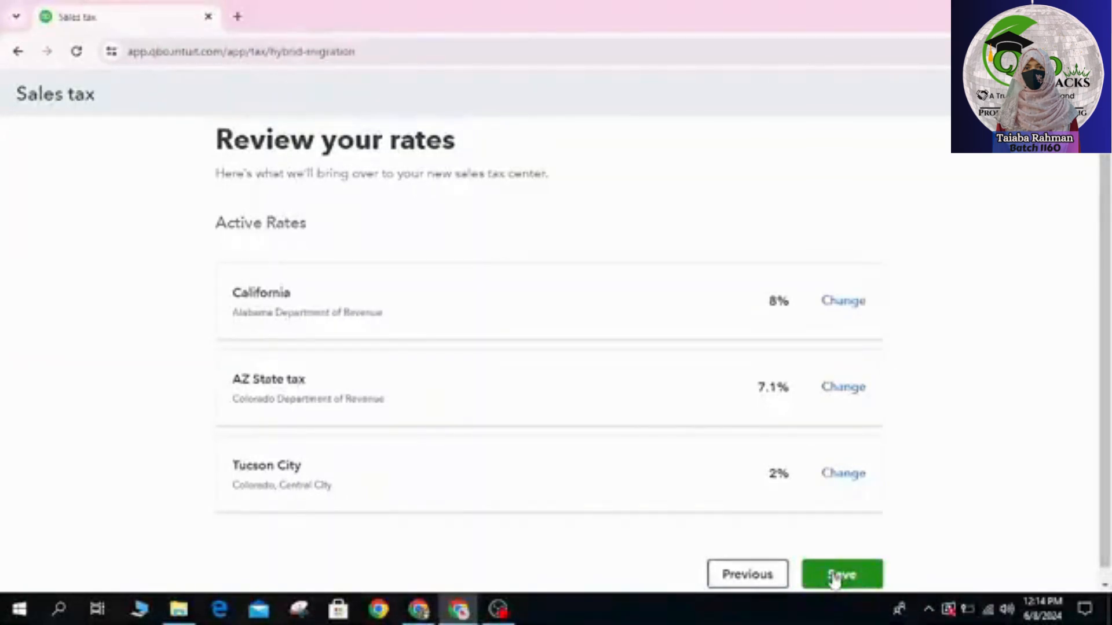
left_click(843, 581)
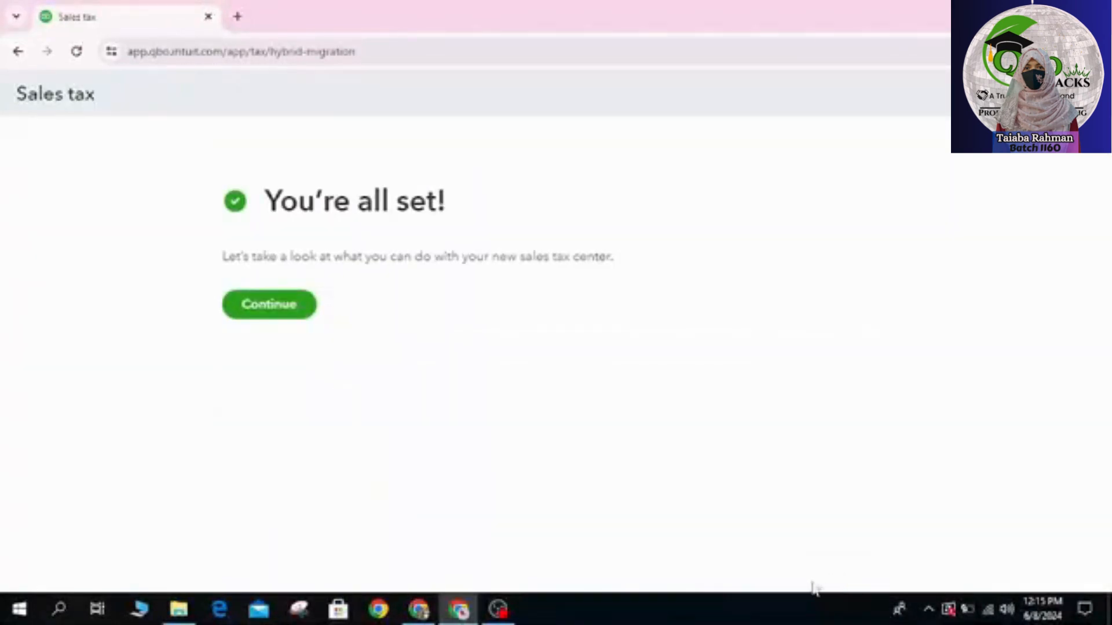
left_click(508, 611)
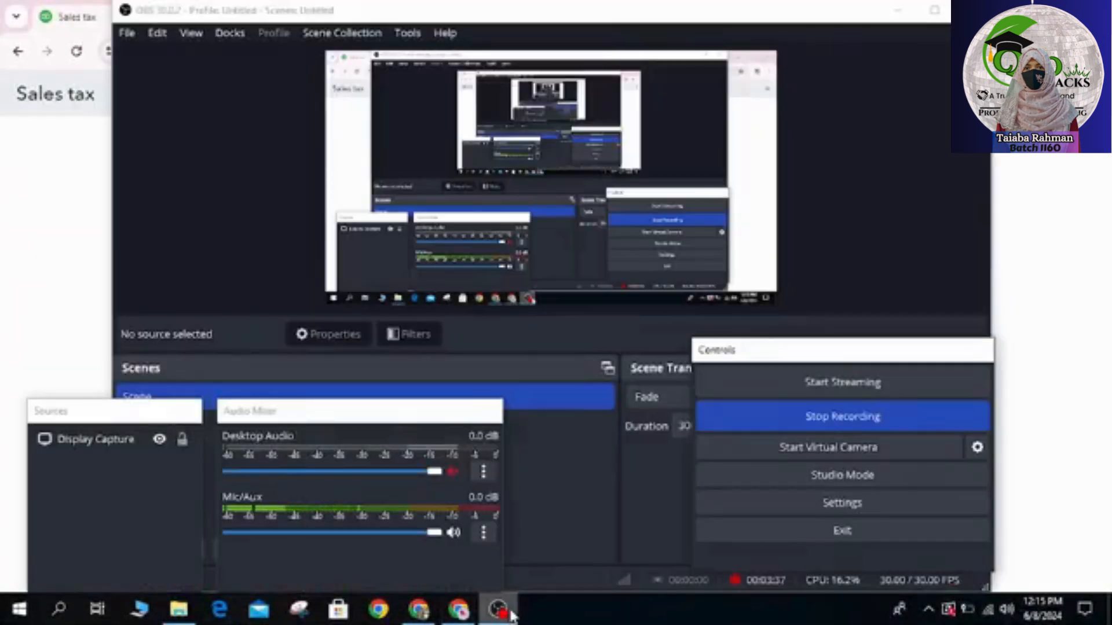
left_click(455, 606)
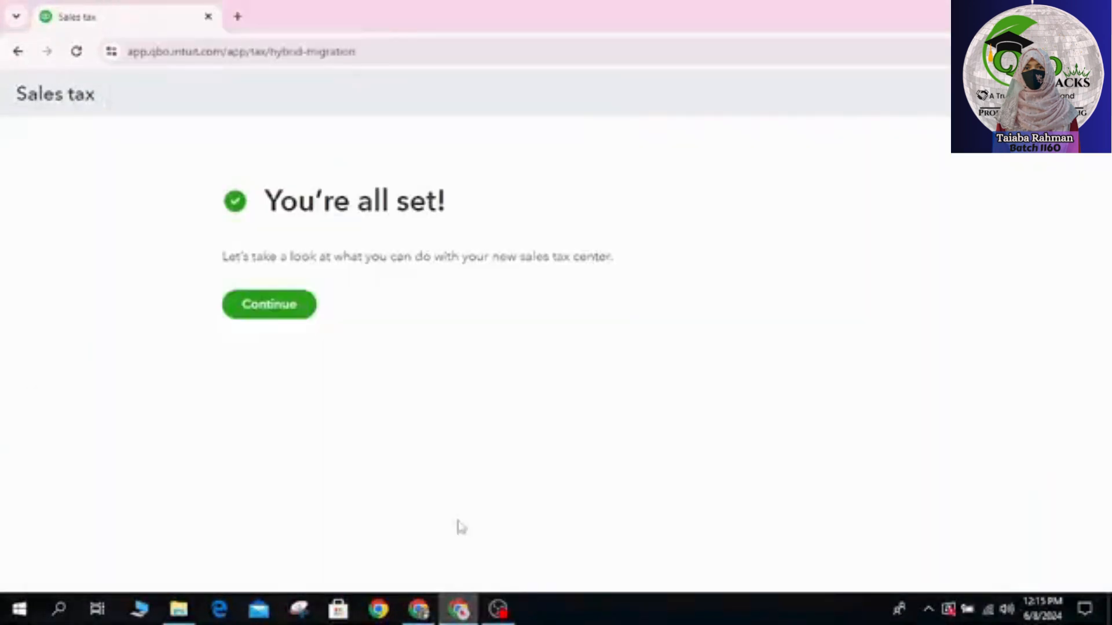
Step: Continue through the introduction screens to view the sales tax center
left_click(252, 313)
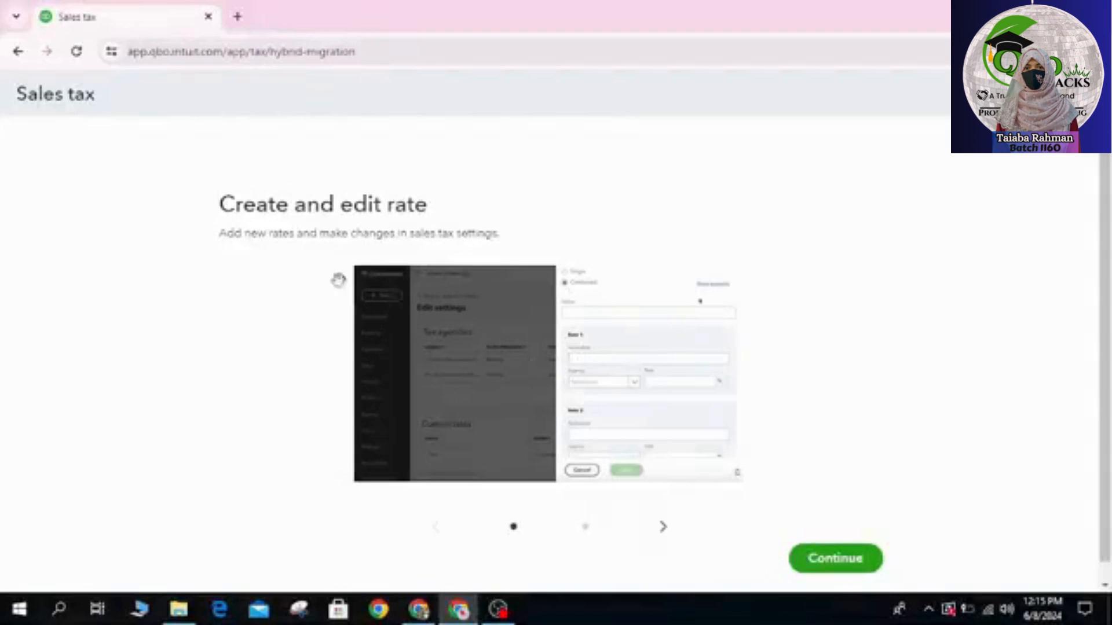
left_click(849, 563)
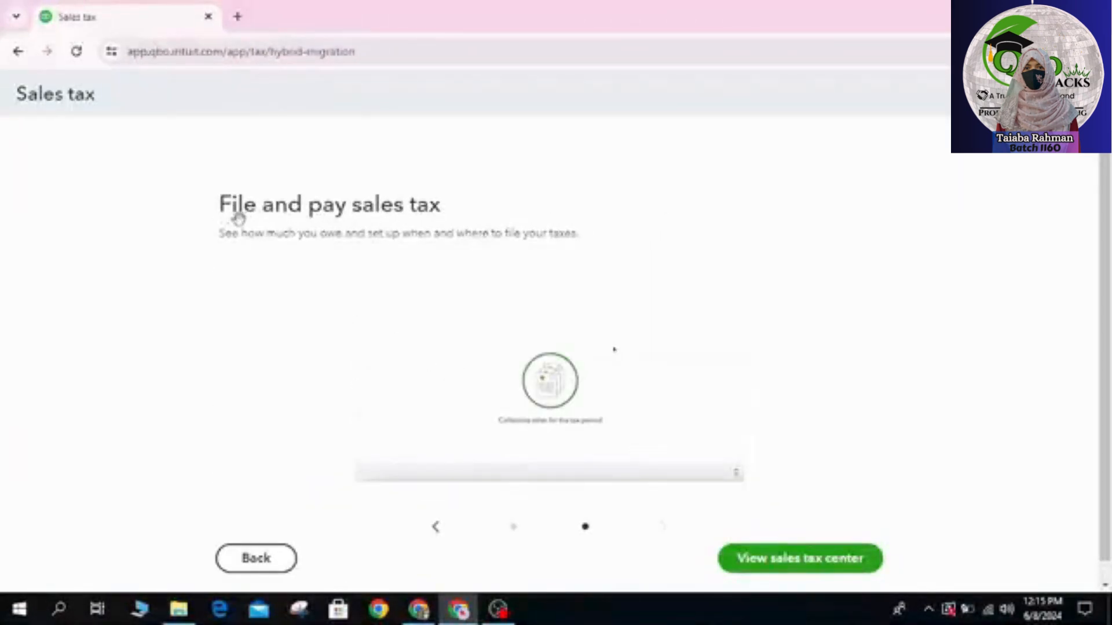
left_click(820, 573)
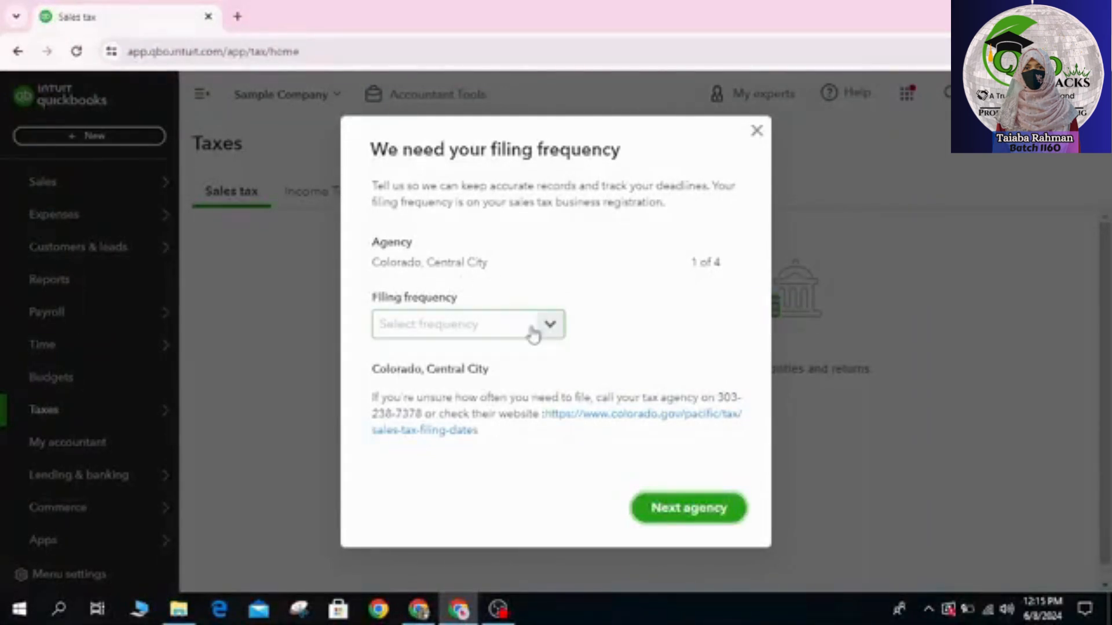
Step: Set filing frequency to Monthly for Colorado, Central City and Quarterly for Alabama Department of Revenue
left_click(553, 329)
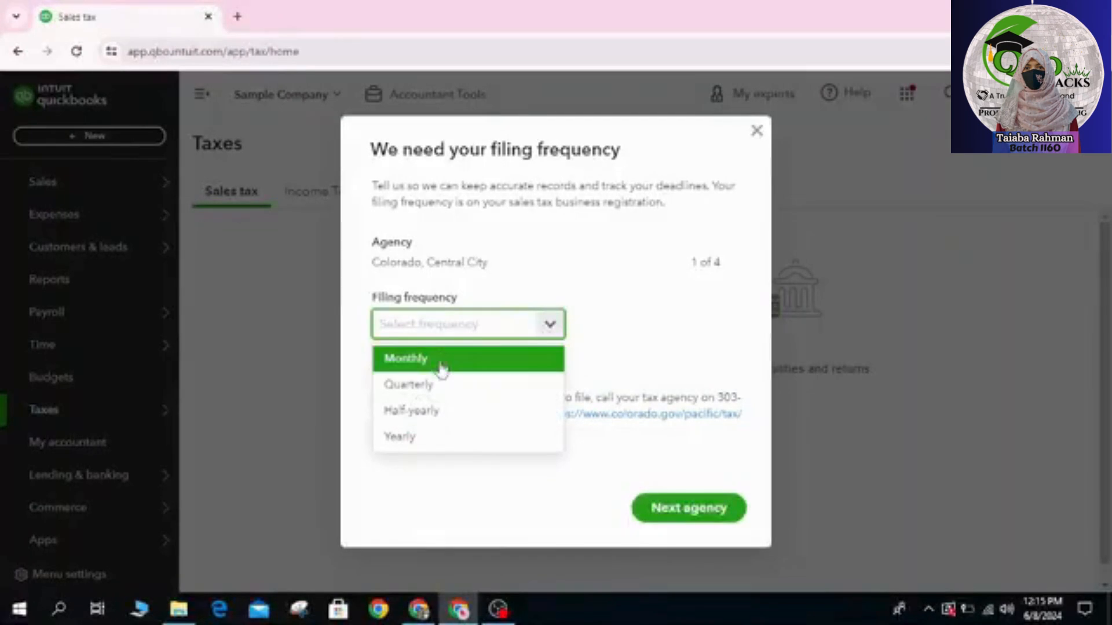
left_click(442, 369)
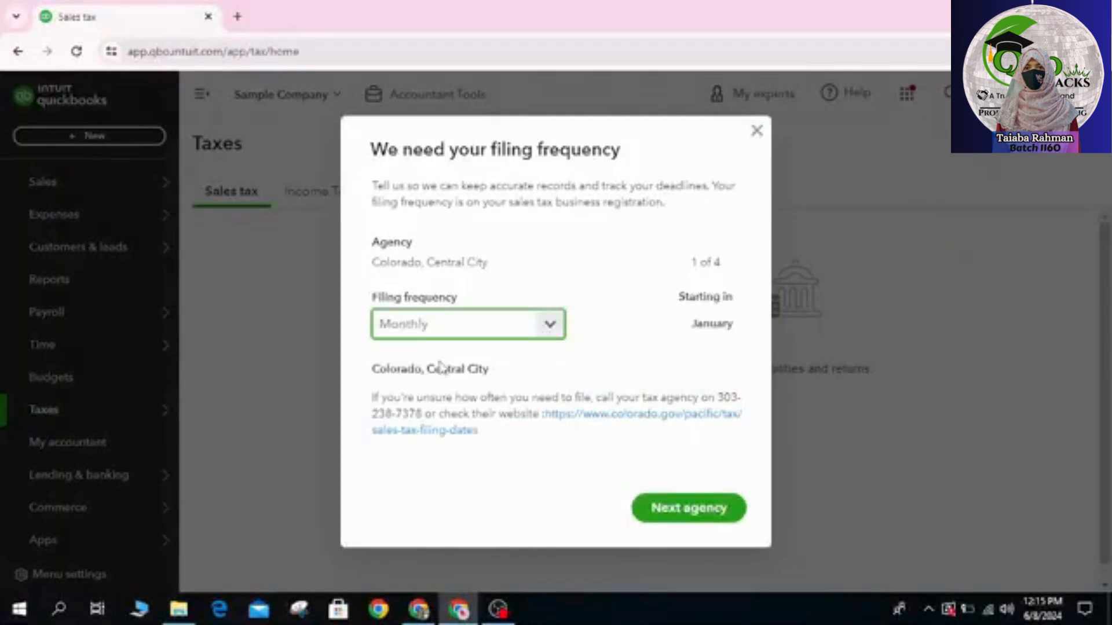
left_click(686, 520)
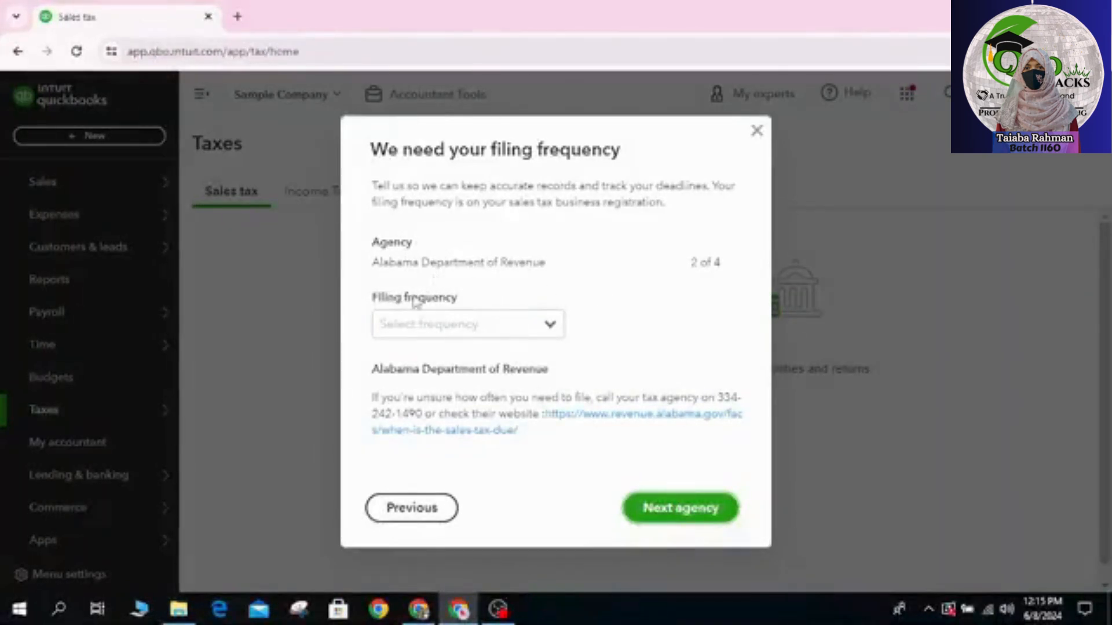
left_click(550, 326)
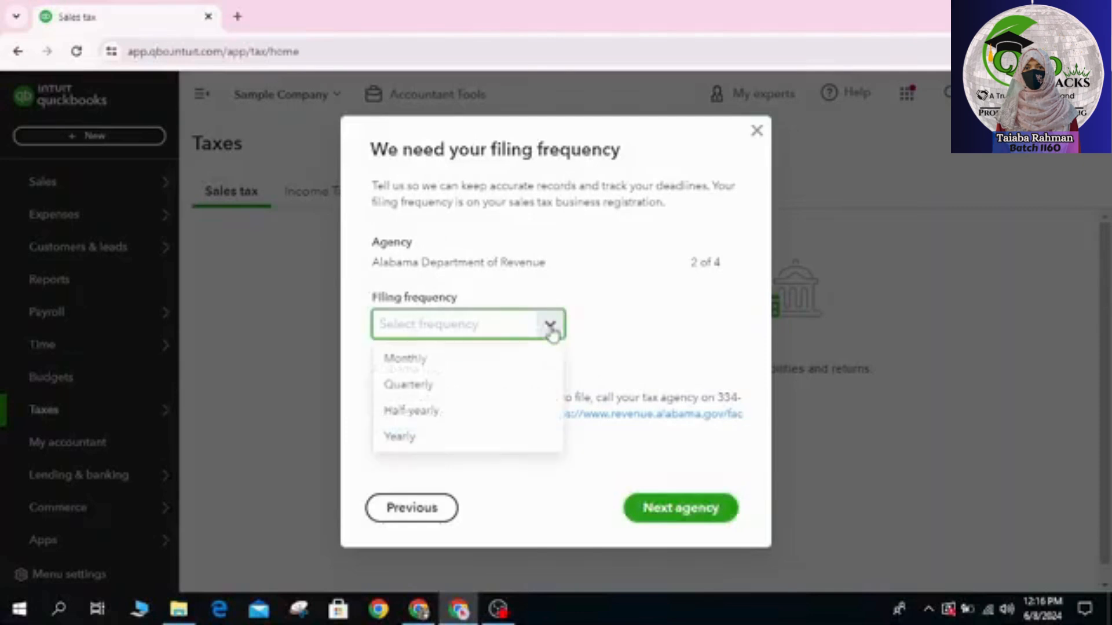
left_click(441, 388)
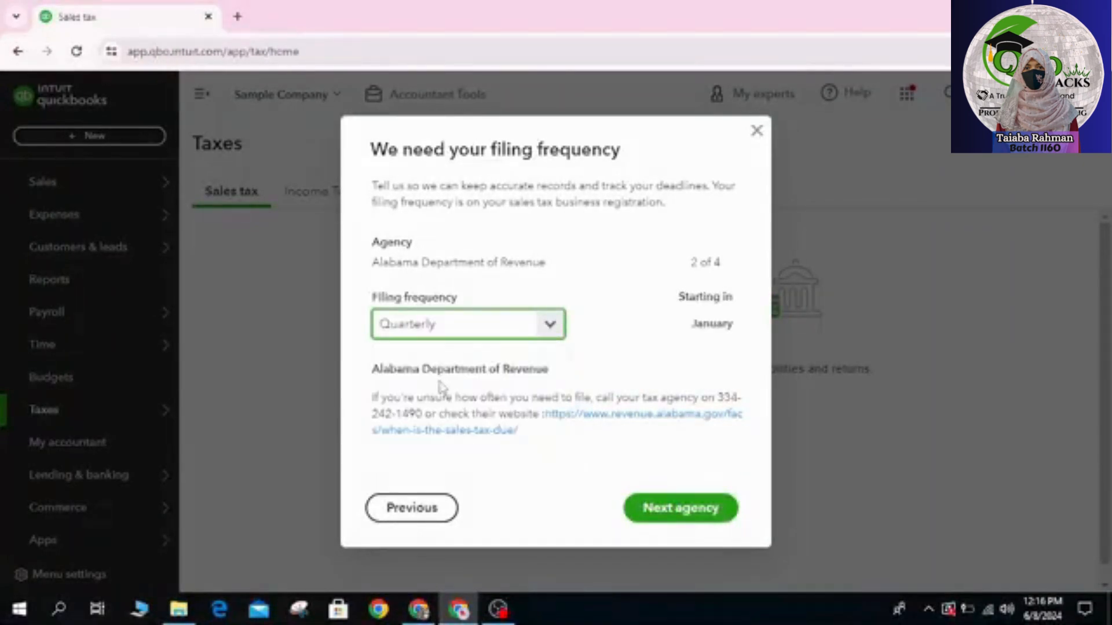
left_click(666, 513)
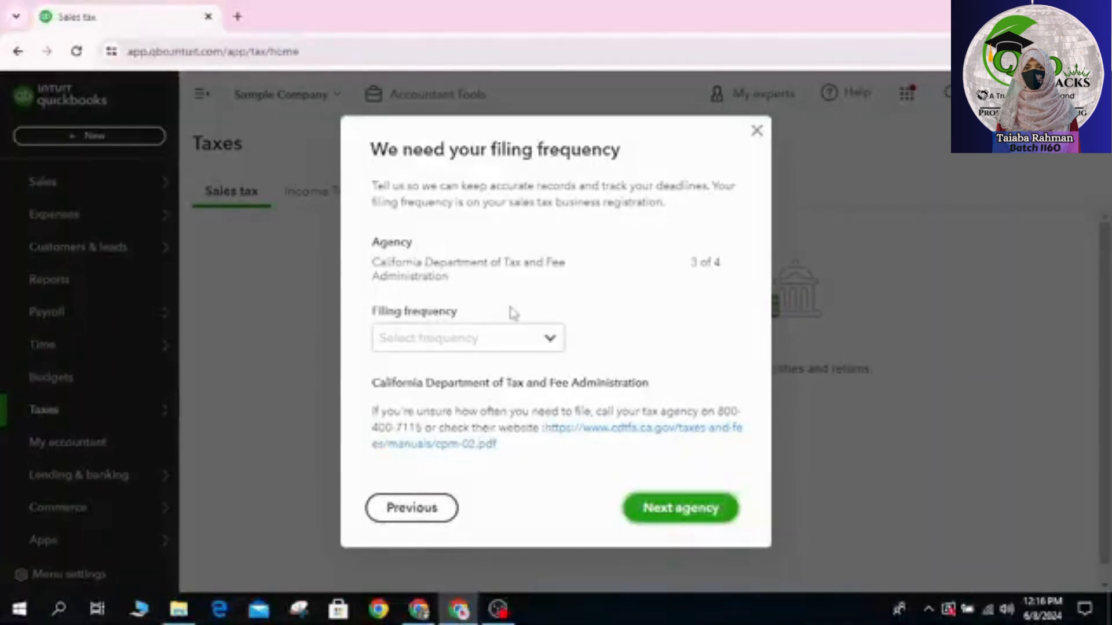
Step: Set filing frequency to Half-yearly for California Department of Tax and Fee Administration and Yearly for Colorado Department of Revenue
left_click(552, 341)
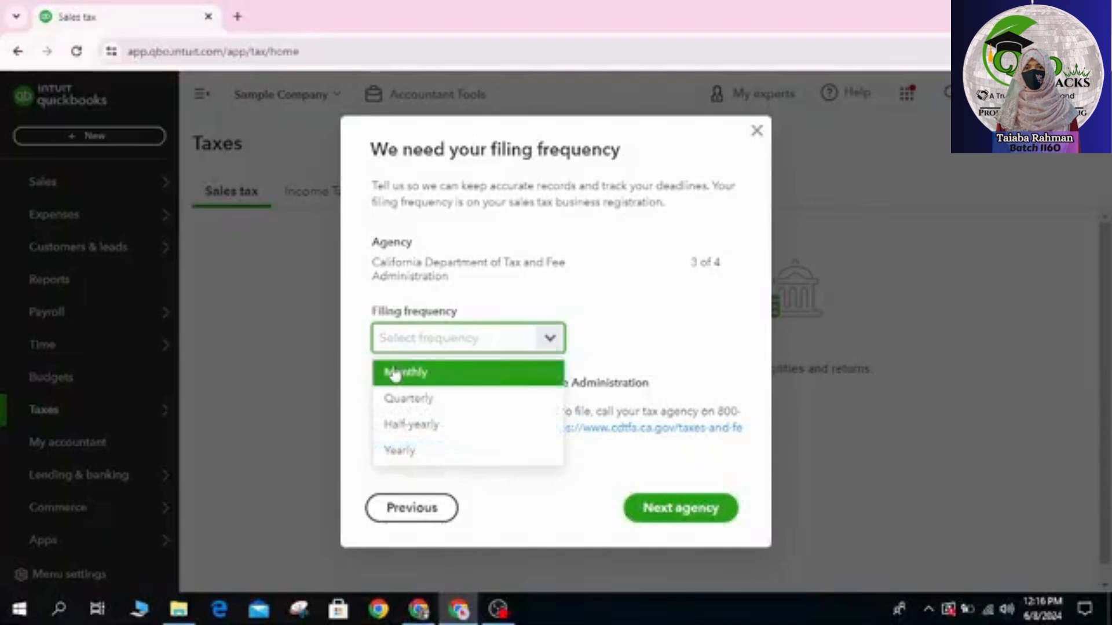
left_click(432, 428)
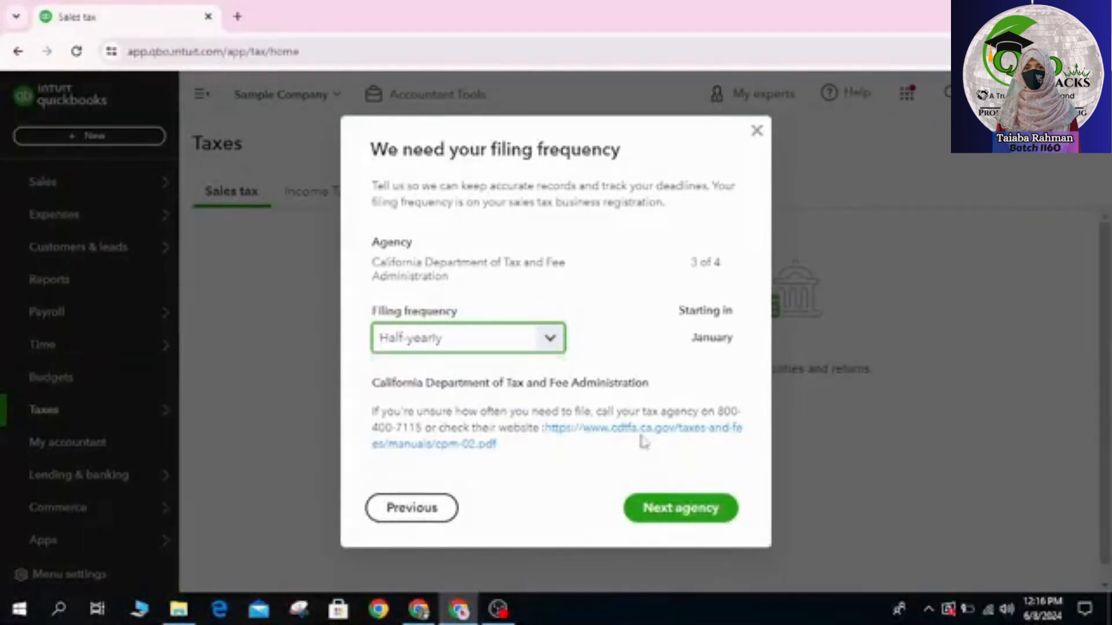
left_click(693, 517)
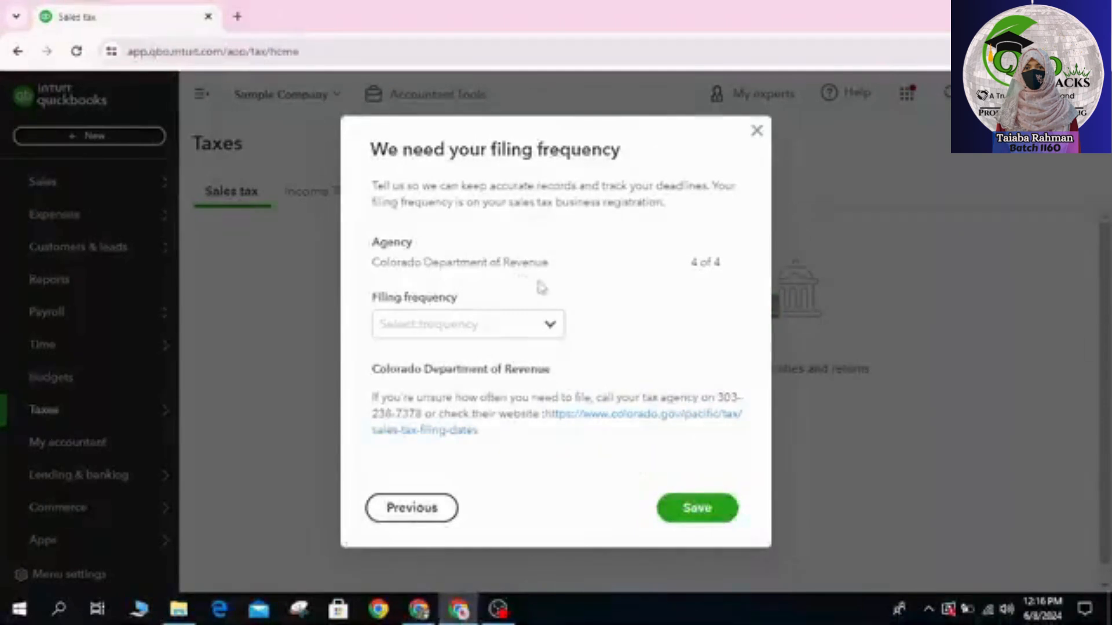
left_click(551, 327)
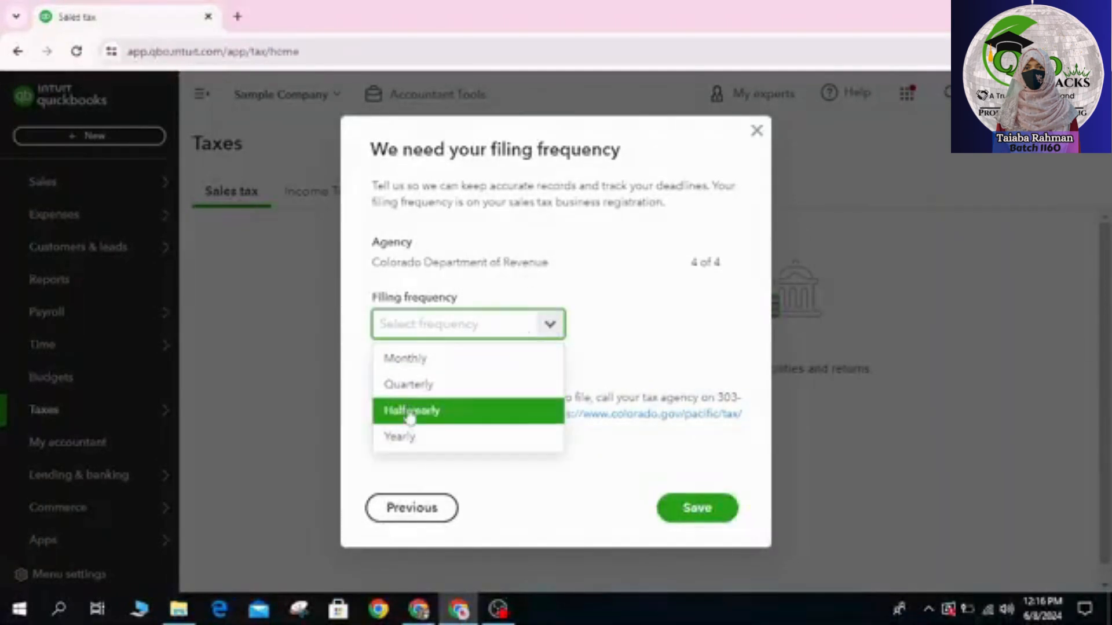
left_click(421, 445)
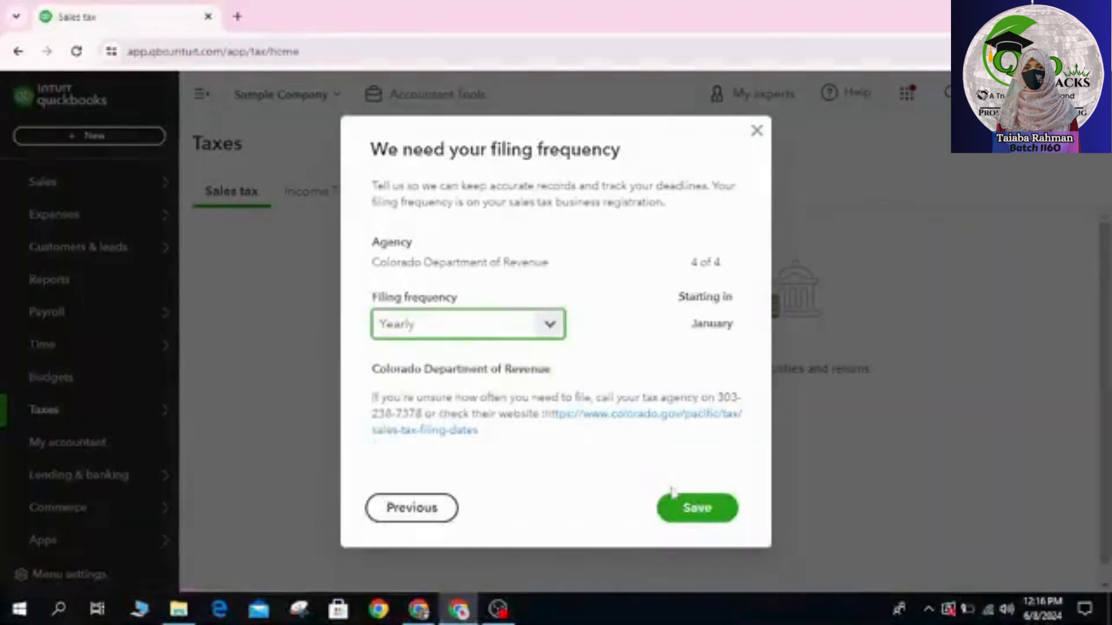
Step: Save the filing frequency settings to finish the sales tax setup
left_click(695, 515)
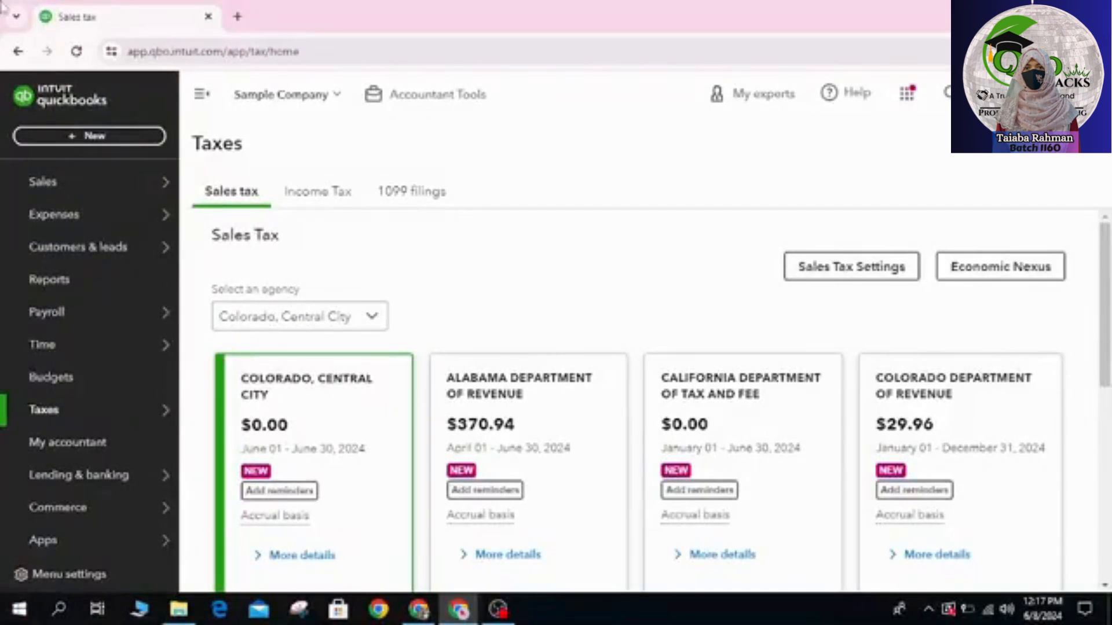
scroll(441, 425, "down", 1)
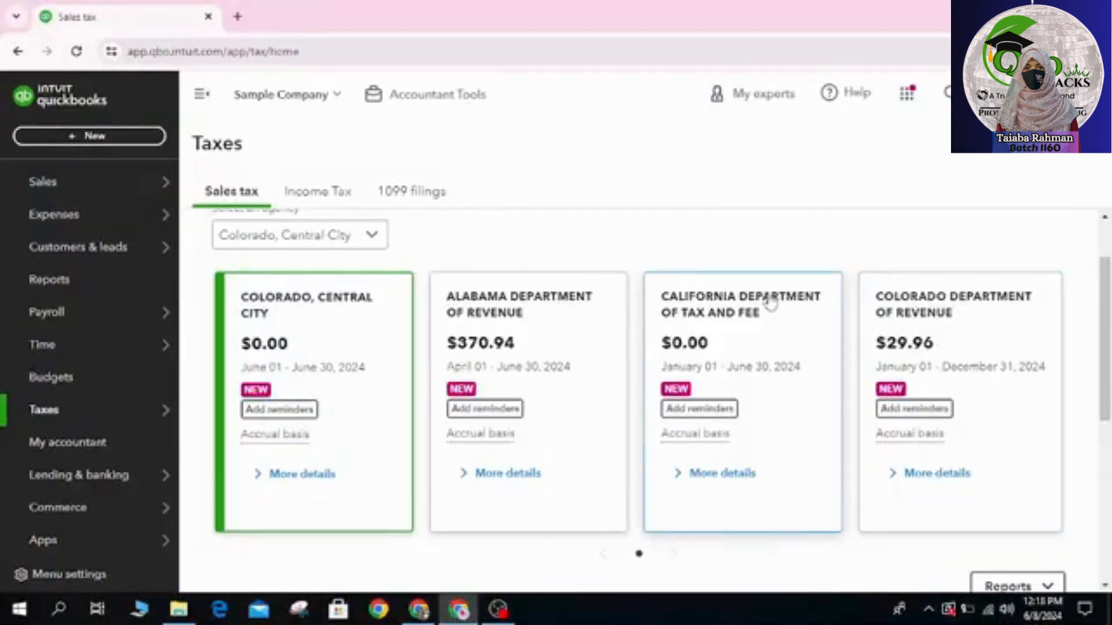
Step: Expand the details of the Colorado Central City, Alabama and California agency cards to review their sales and tax owed
left_click(314, 488)
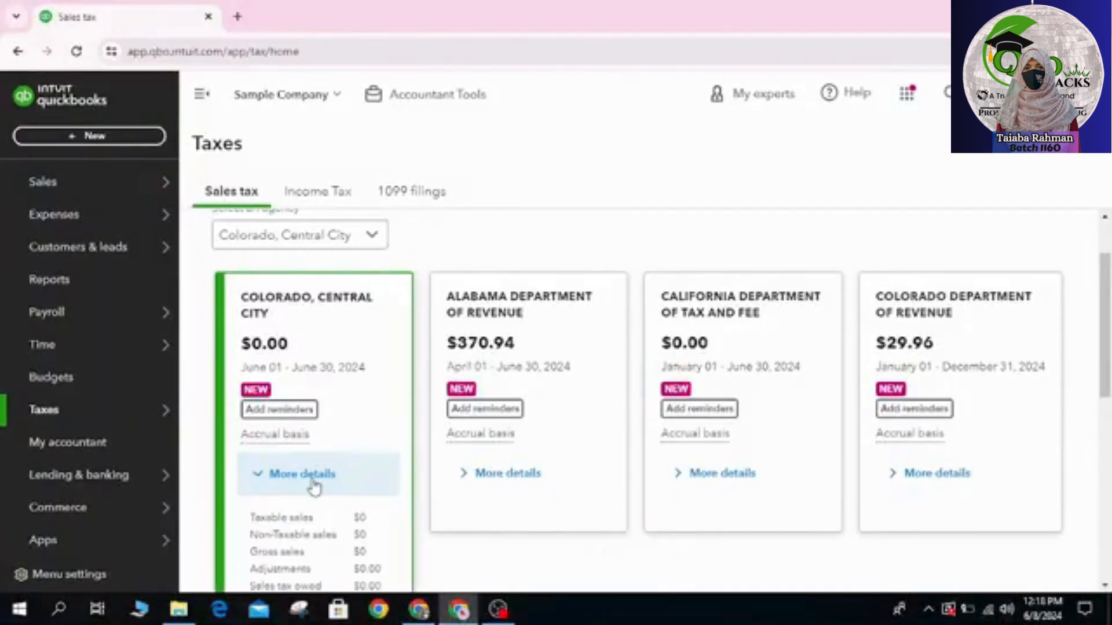
scroll(313, 486, "down", 3)
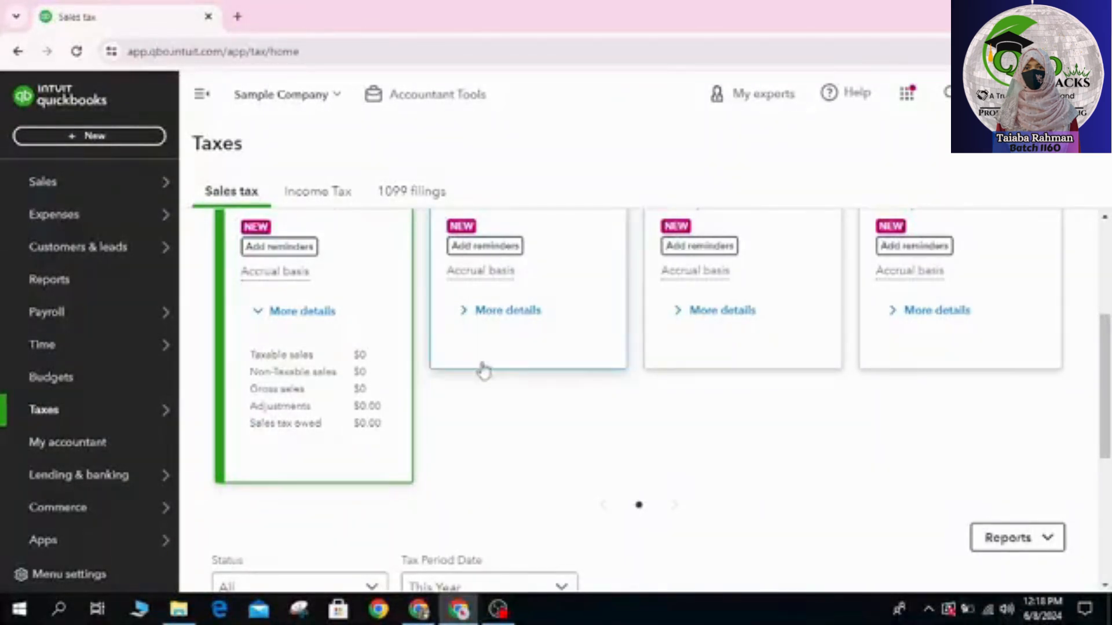
left_click(506, 328)
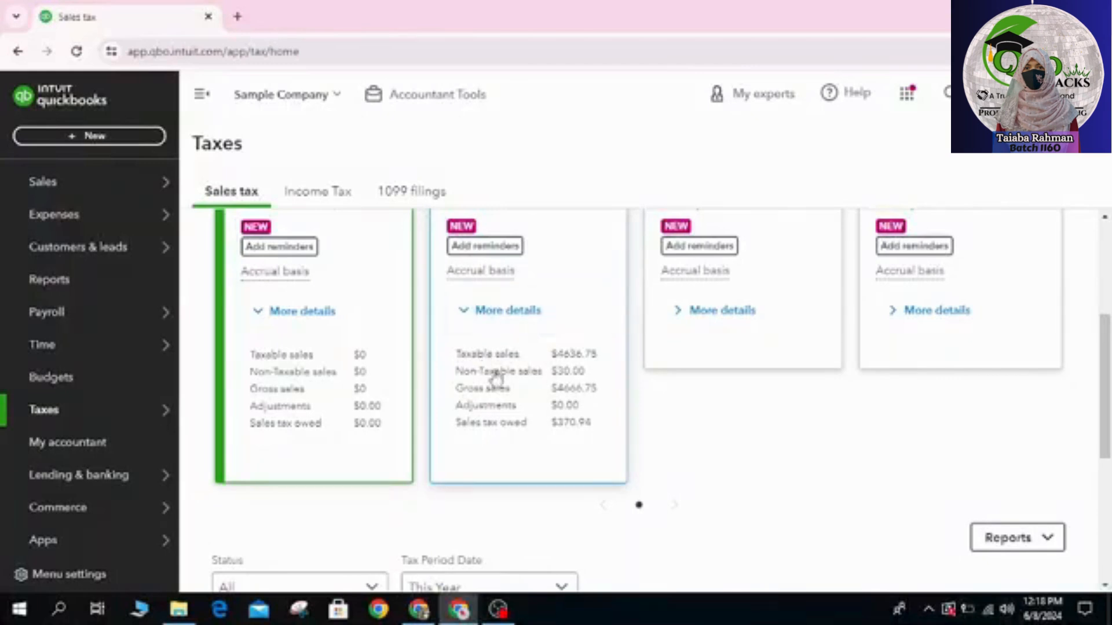
left_click(739, 325)
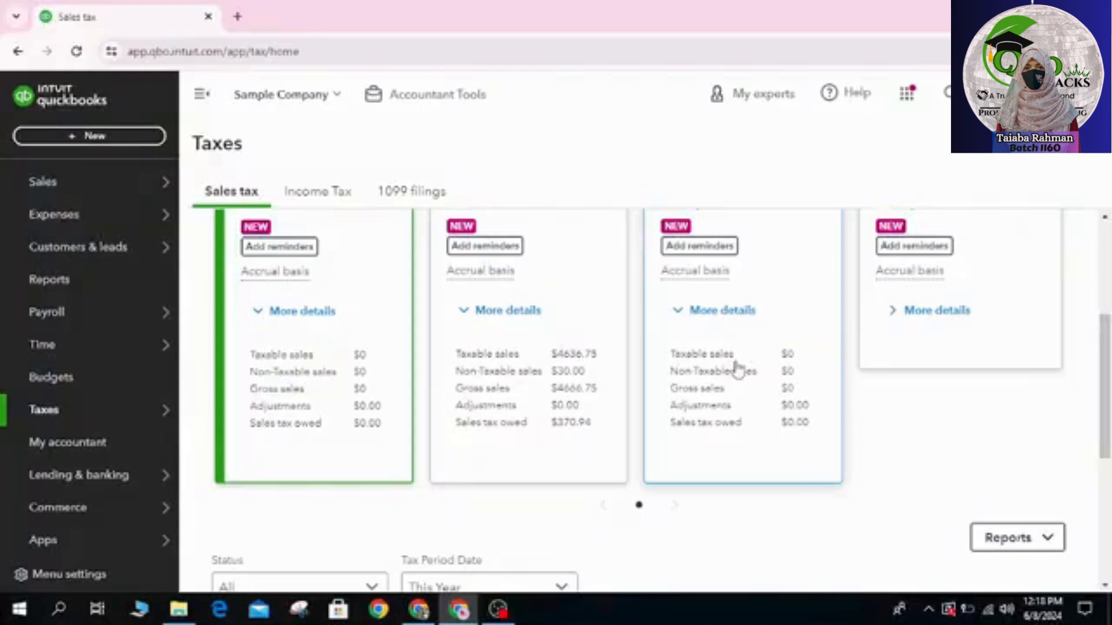
scroll(737, 368, "up", 3)
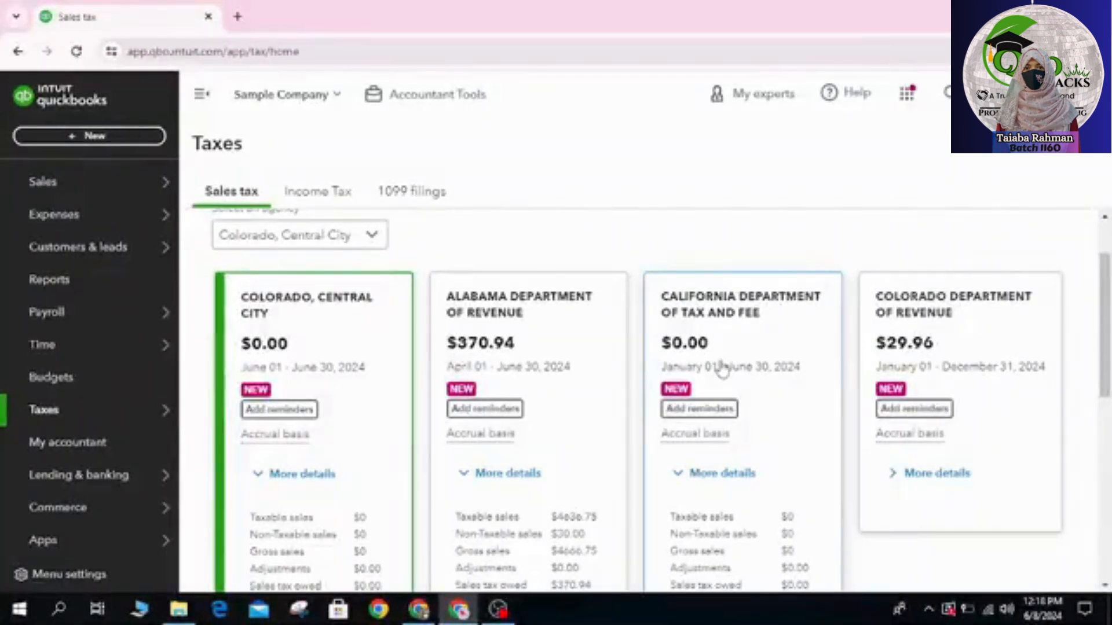
scroll(722, 369, "down", 2)
scroll(774, 387, "up", 2)
scroll(772, 395, "up", 2)
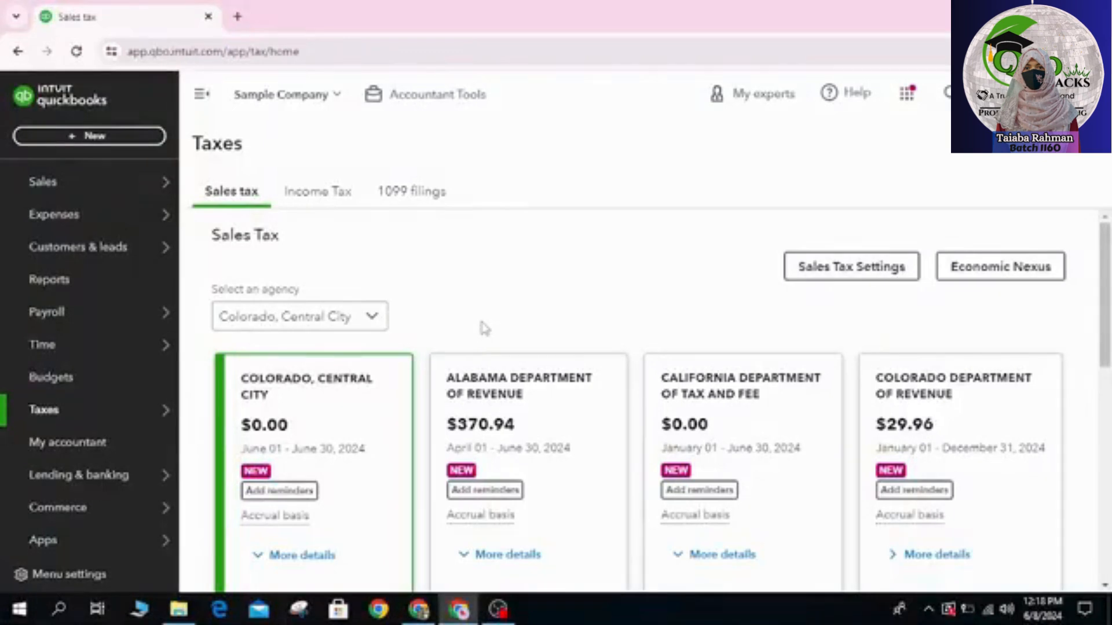
scroll(472, 313, "down", 2)
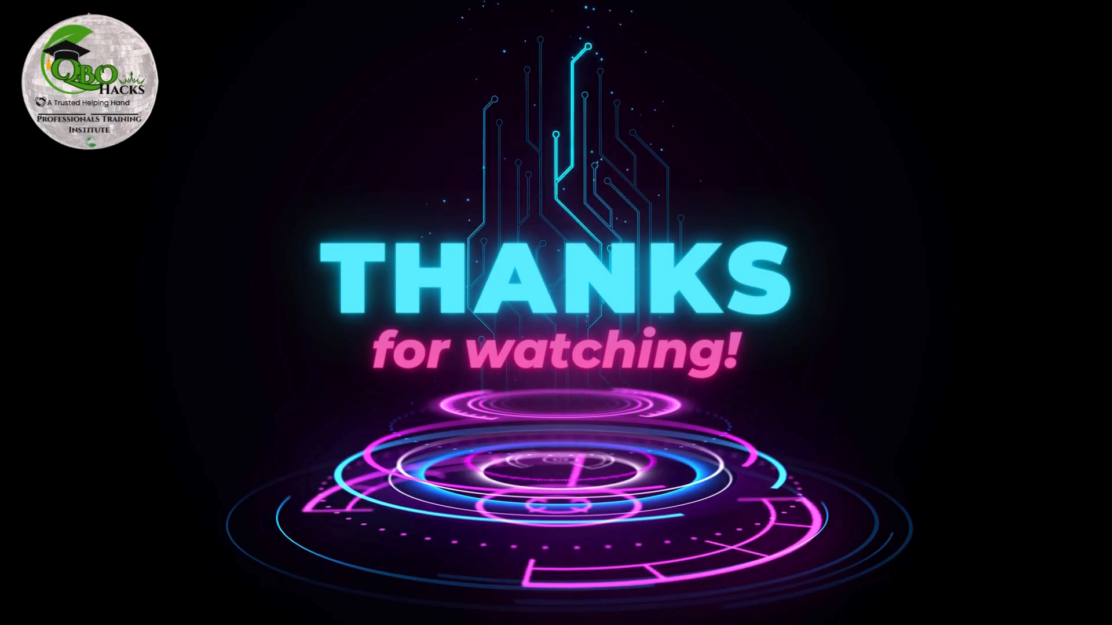